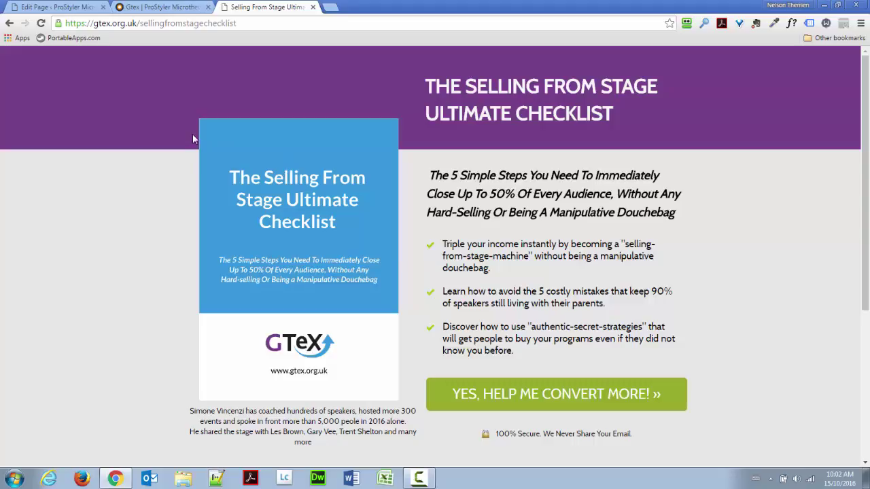
# - Switch to the 'Gtex | ProStyler Microthemer' tab and scroll through the rebuilt checklist page
pyautogui.click(163, 7)
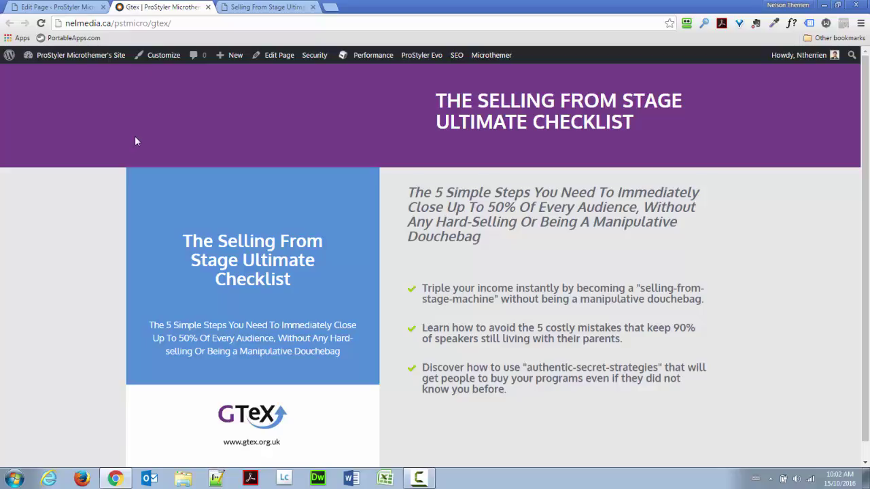
pyautogui.scroll(-1, 317, 255)
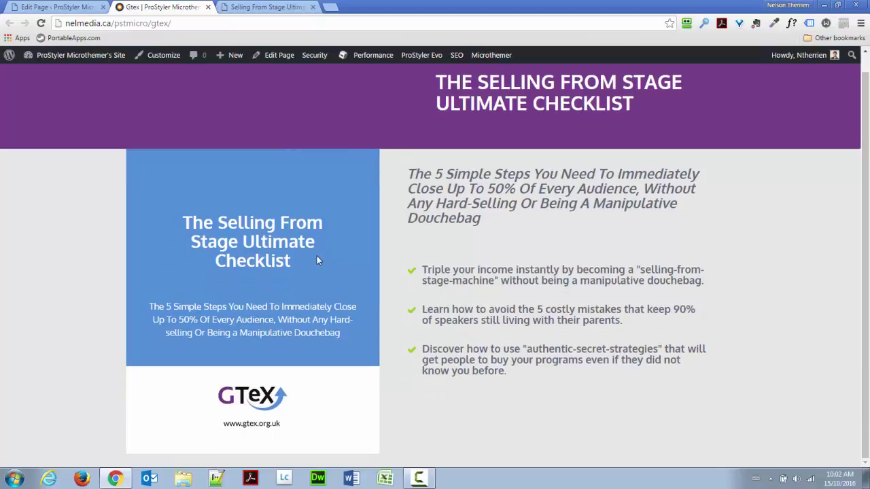
pyautogui.scroll(1, 317, 255)
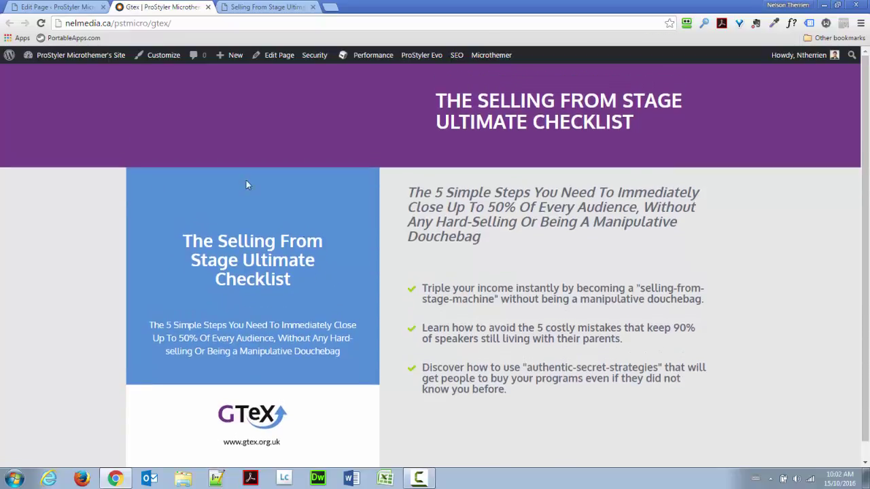
pyautogui.click(71, 9)
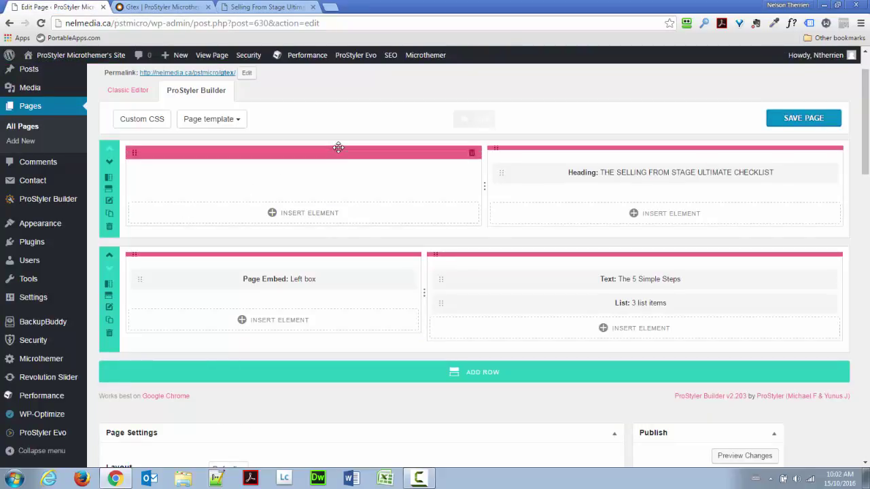
pyautogui.scroll(-10, 445, 316)
pyautogui.scroll(12, 442, 309)
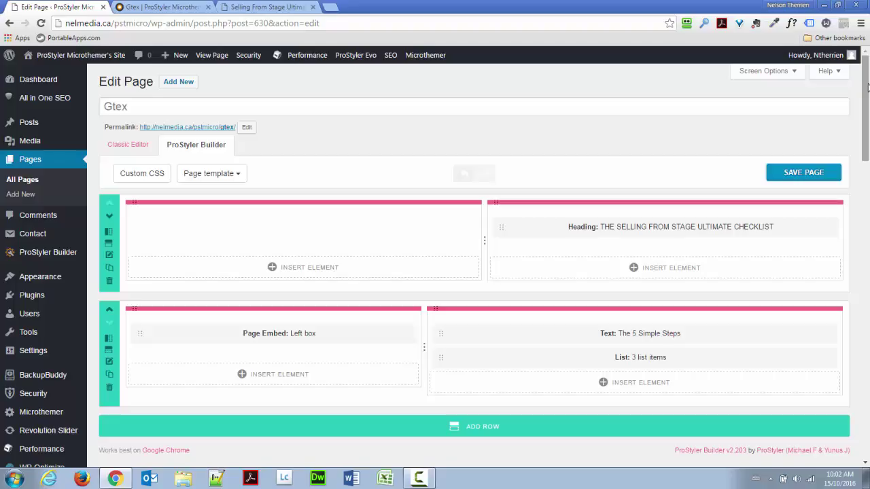
pyautogui.scroll(-2, 866, 110)
pyautogui.moveTo(866, 111); pyautogui.dragTo(866, 113)
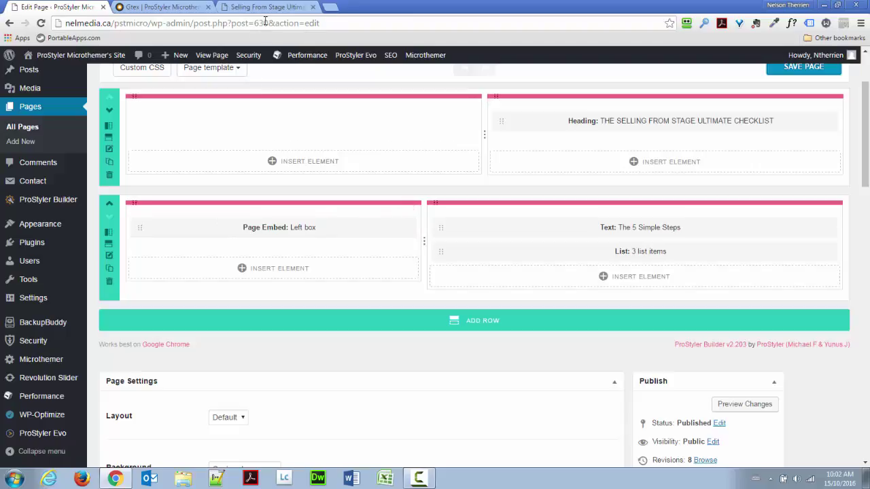
pyautogui.click(178, 7)
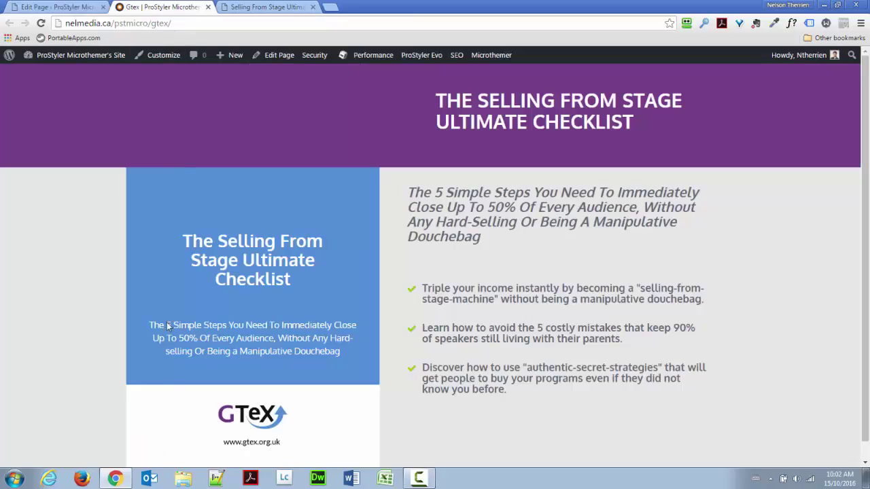
pyautogui.scroll(-1, 203, 278)
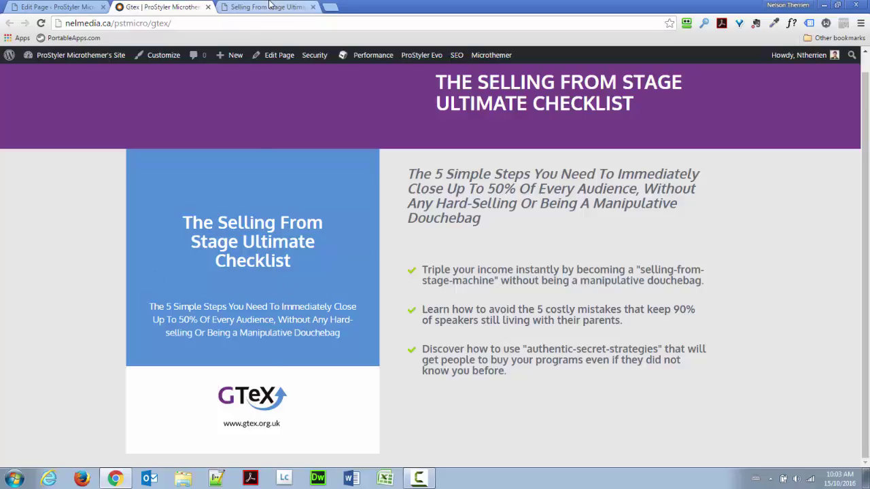
# - Return to the Gtex page editor and review 'The 5 Simple Steps' text and three-item list settings unchanged
pyautogui.click(87, 7)
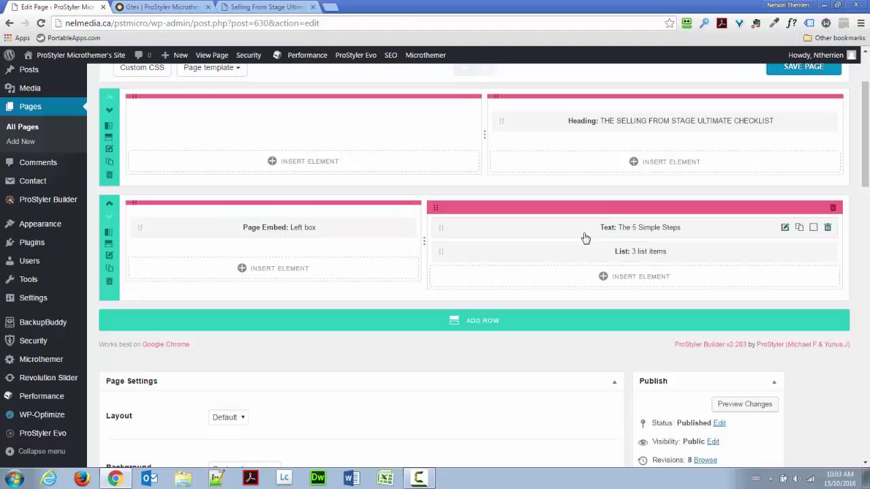
pyautogui.click(466, 229)
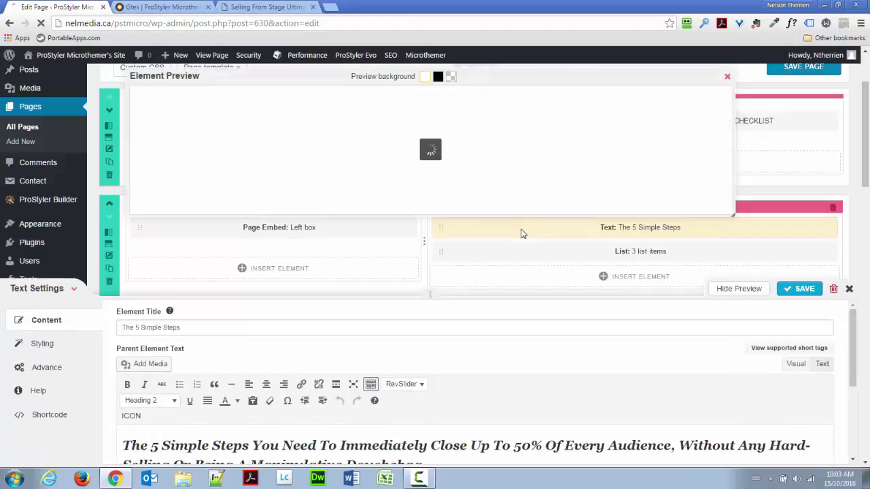
pyautogui.click(360, 390)
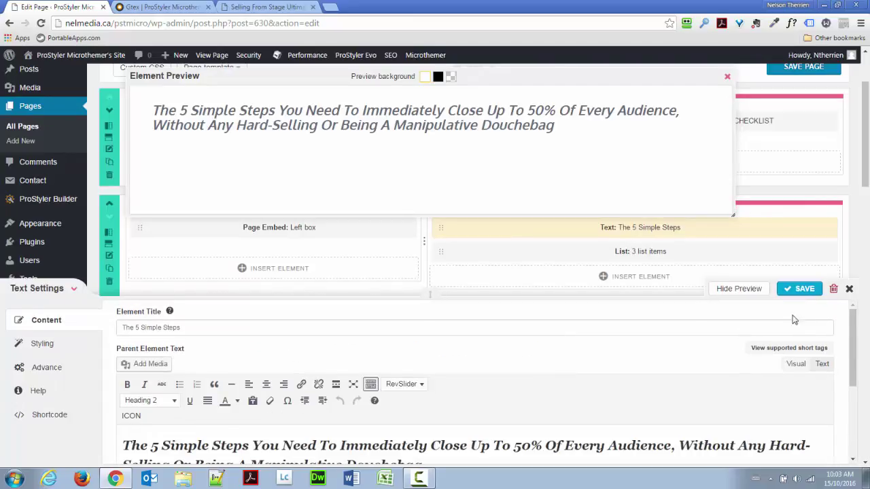
pyautogui.click(847, 290)
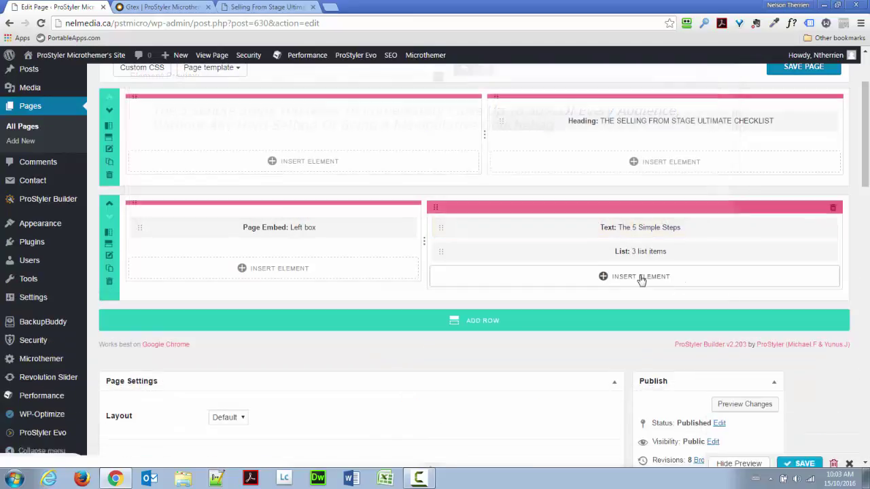
pyautogui.click(517, 256)
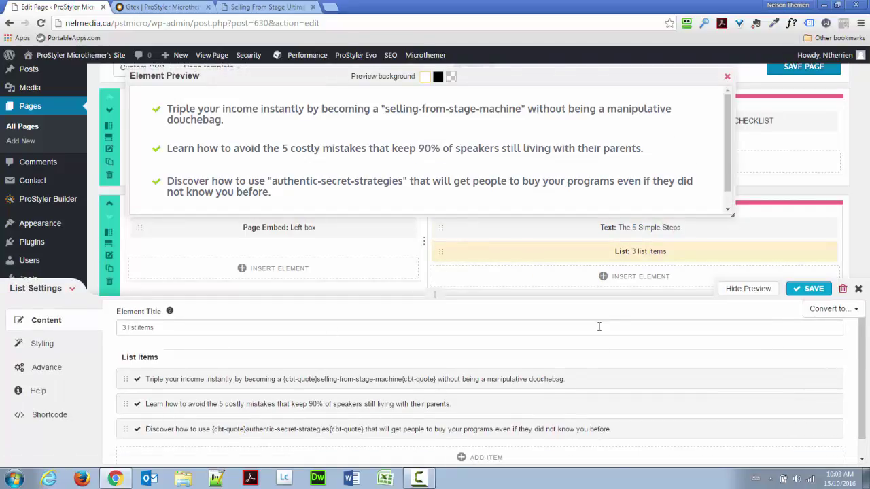
pyautogui.click(857, 288)
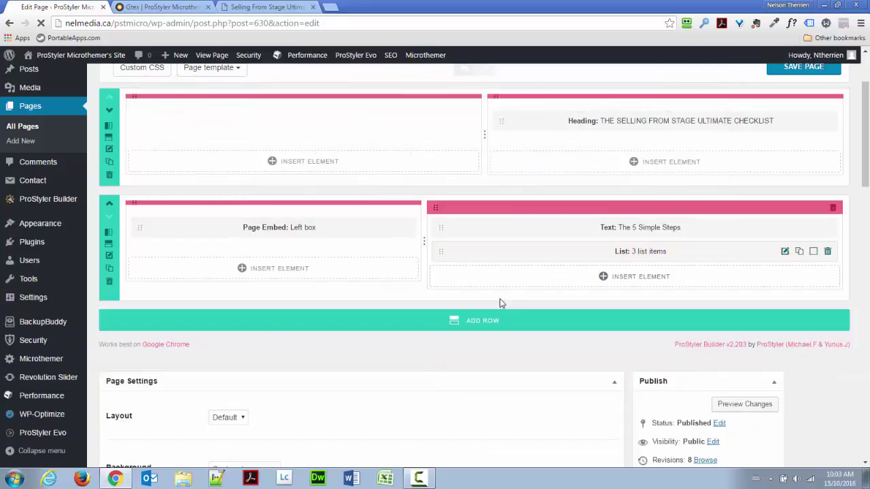
# - Open the Left box embed page in a new tab and review its heading row and gtex_logo.jpg image settings
pyautogui.click(305, 228)
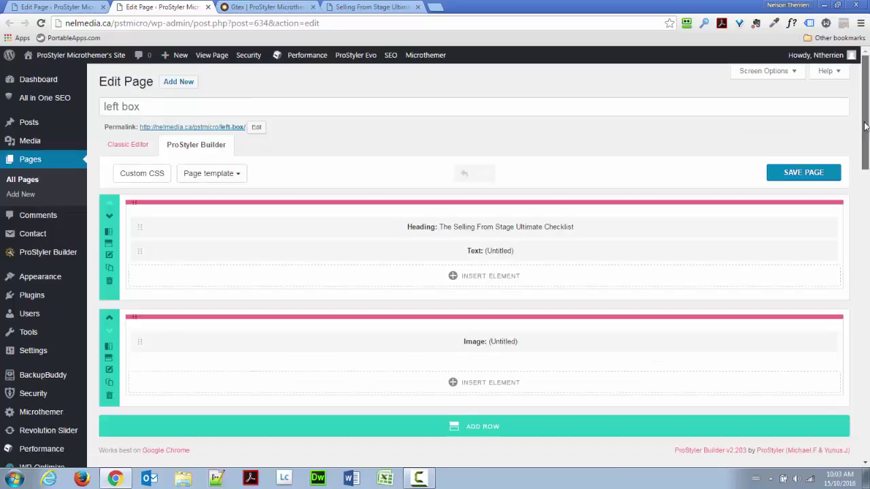
pyautogui.scroll(-1, 865, 126)
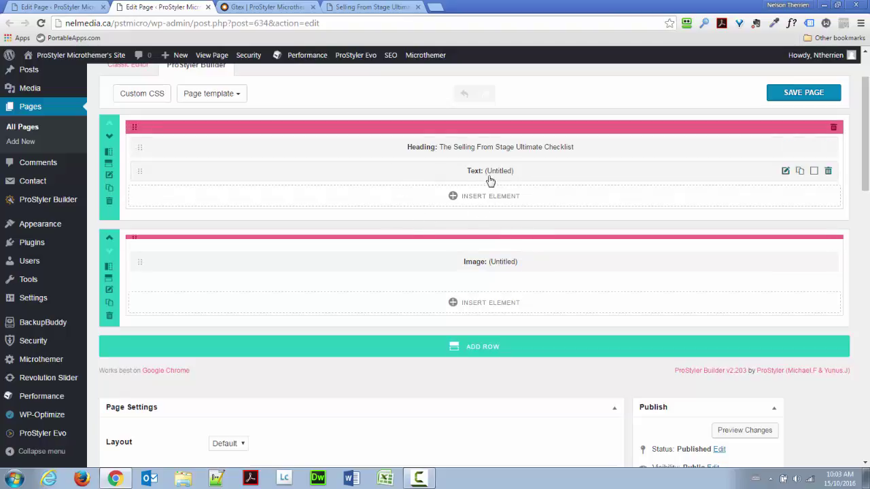
pyautogui.click(109, 177)
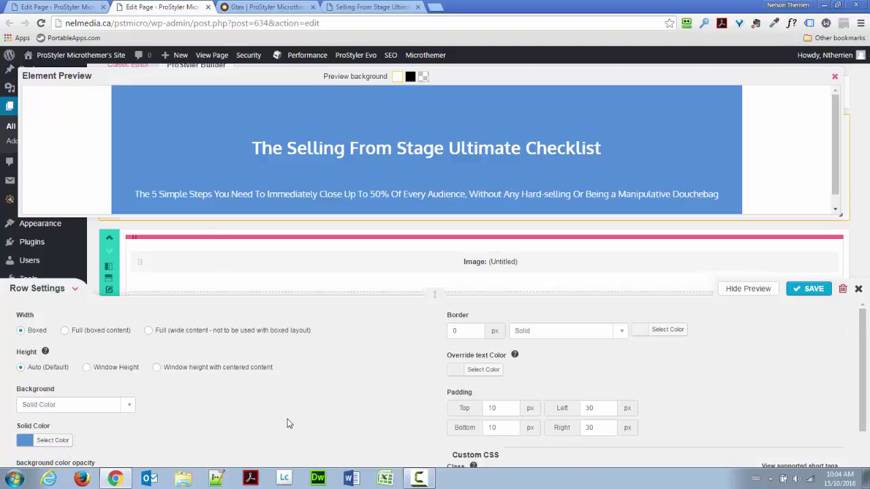
pyautogui.scroll(-2, 287, 424)
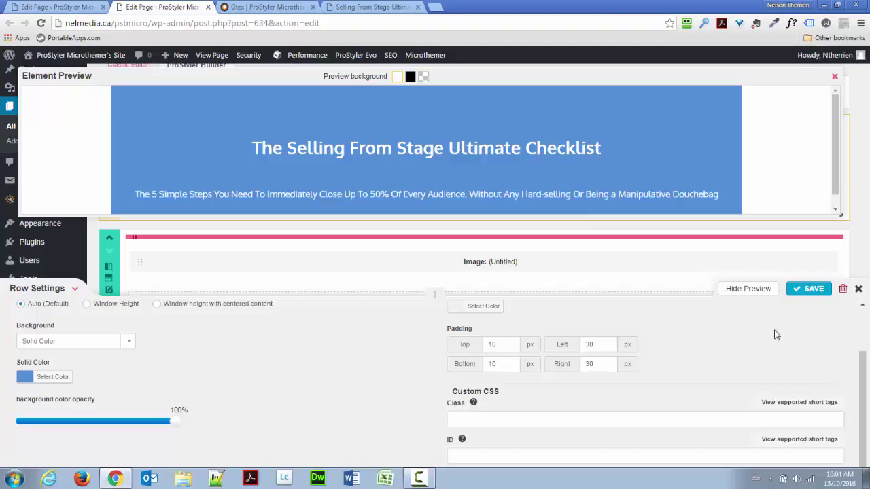
pyautogui.click(849, 289)
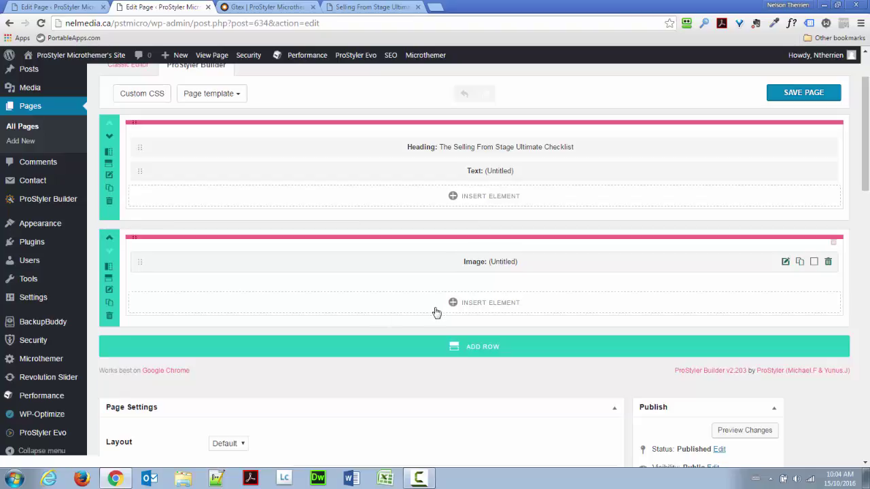
pyautogui.click(494, 267)
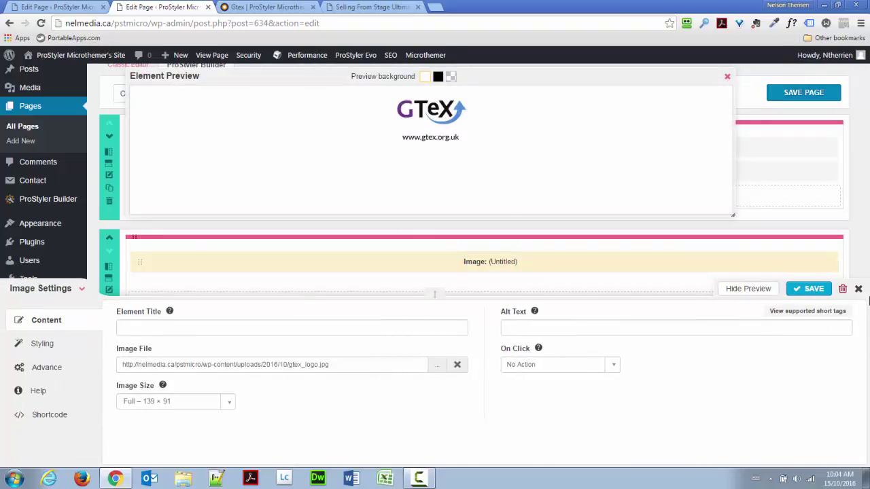
pyautogui.click(848, 289)
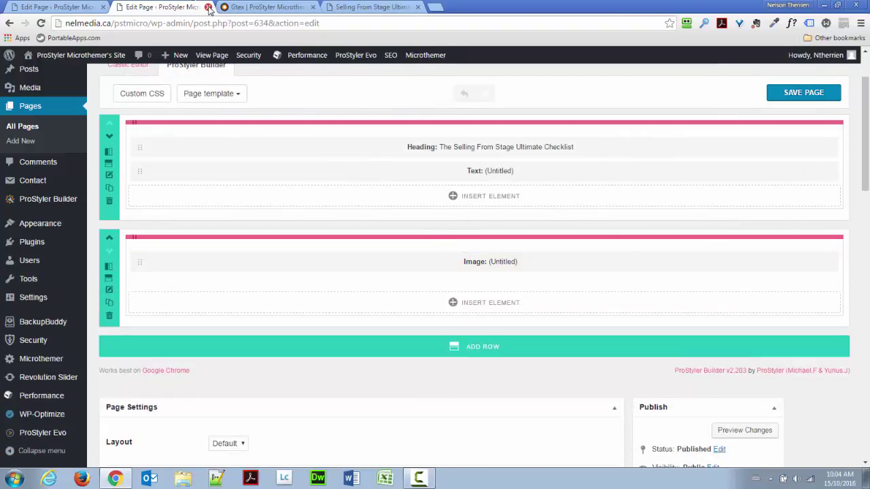
# - Close the left box editing tab and dismiss the page embed settings
pyautogui.hotkey('ctrl', 'w')
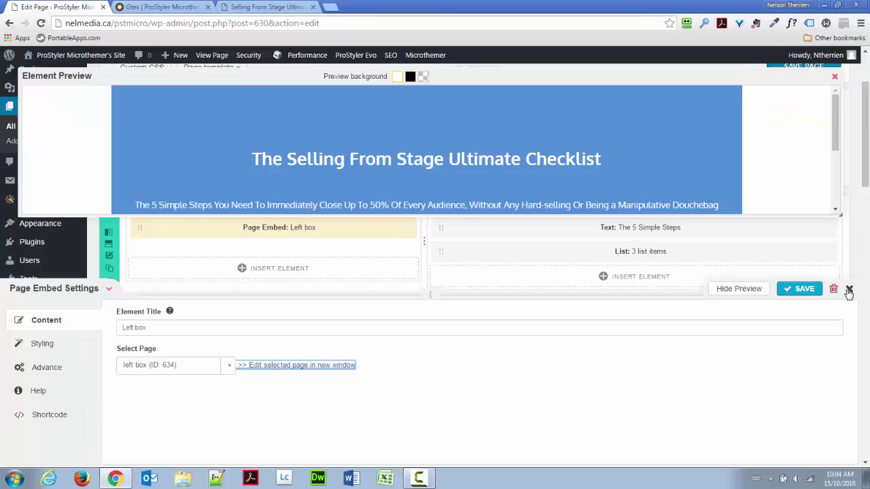
pyautogui.click(692, 292)
pyautogui.press('Escape')
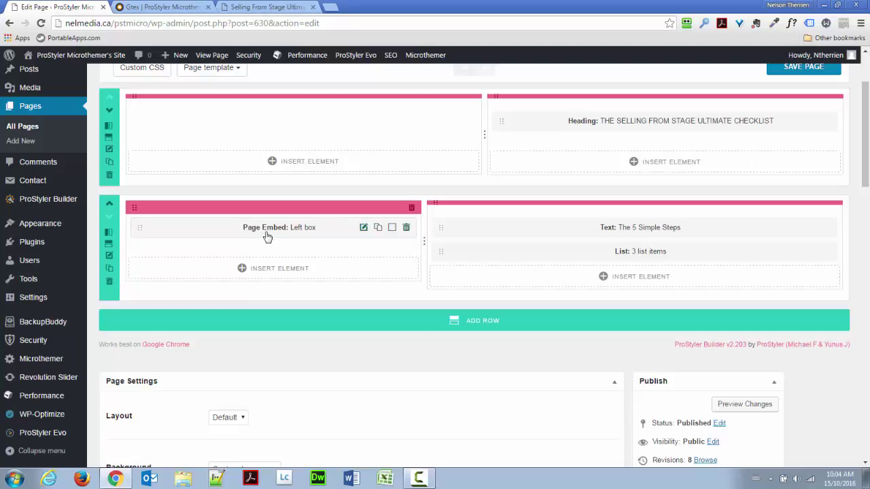
# - Delete the leftCol CSS ID from the Left box embed's Styling options and save the element
pyautogui.click(363, 229)
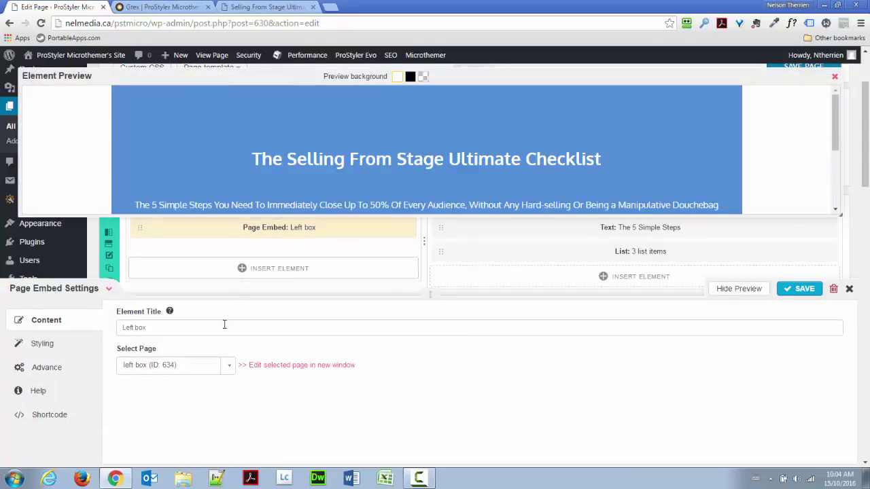
pyautogui.click(45, 343)
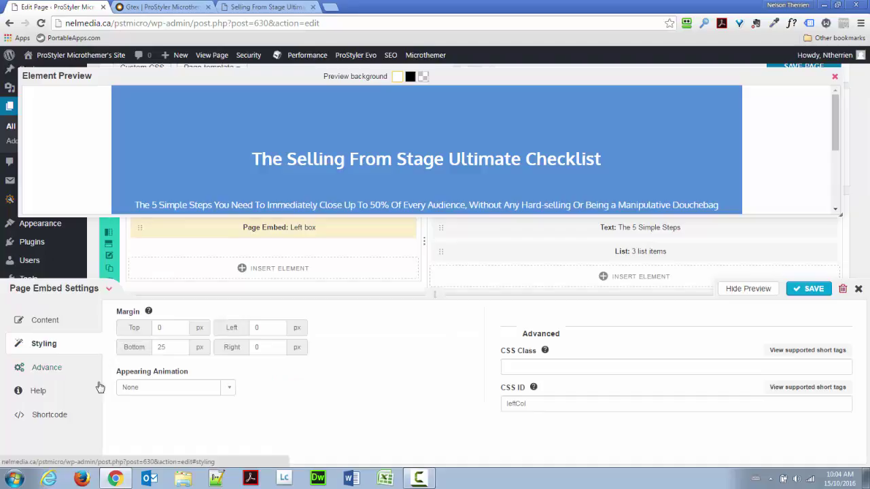
pyautogui.moveTo(541, 403); pyautogui.dragTo(500, 403)
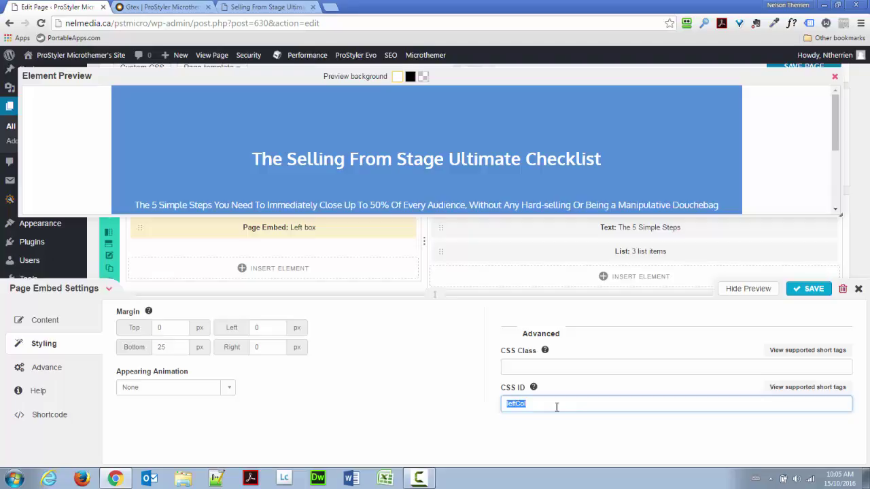
pyautogui.press('BackSpace')
pyautogui.click(808, 289)
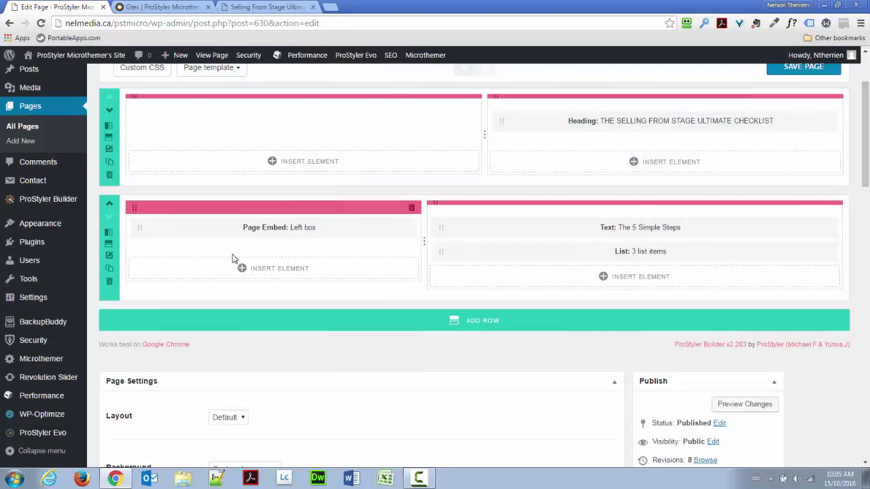
pyautogui.moveTo(229, 233)
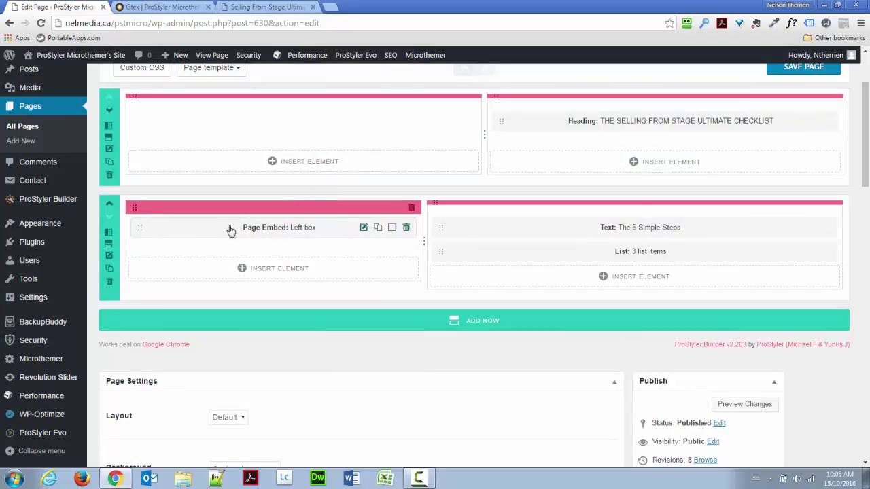
# - Enter -75 as the Left box embed's Margin Top in its Styling options
pyautogui.click(362, 227)
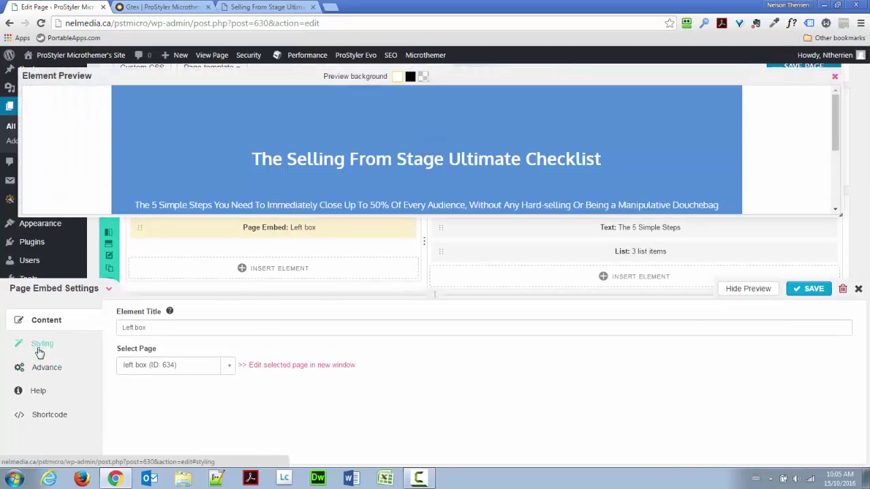
pyautogui.click(39, 345)
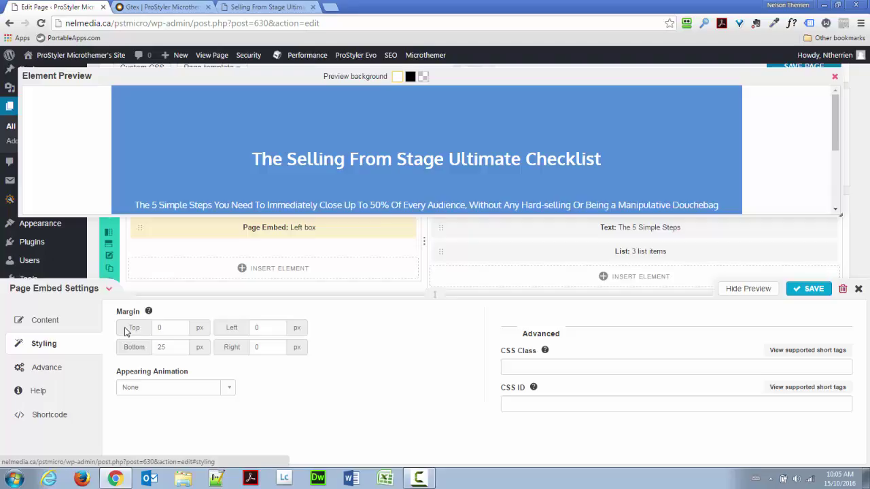
pyautogui.doubleClick(161, 328)
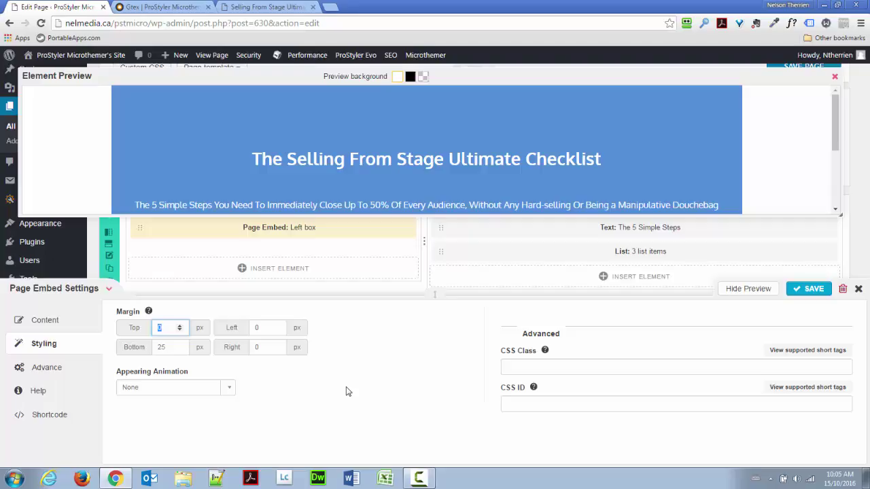
pyautogui.write('-75')
# - Save the margin and the page, then reload the live Gtex page with developer tools open
pyautogui.click(798, 289)
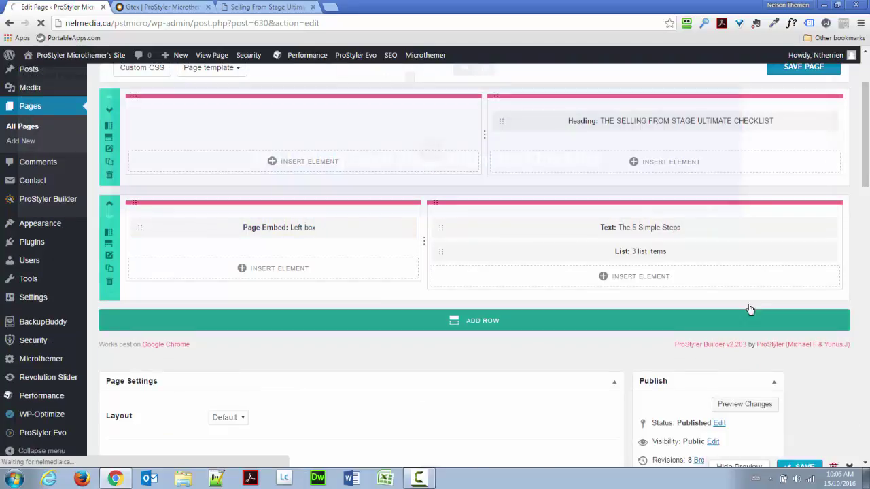
pyautogui.click(788, 68)
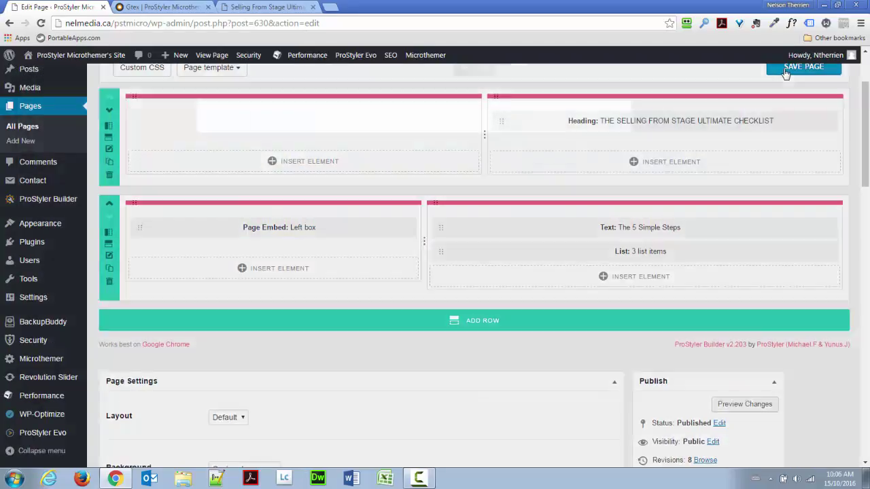
pyautogui.click(160, 7)
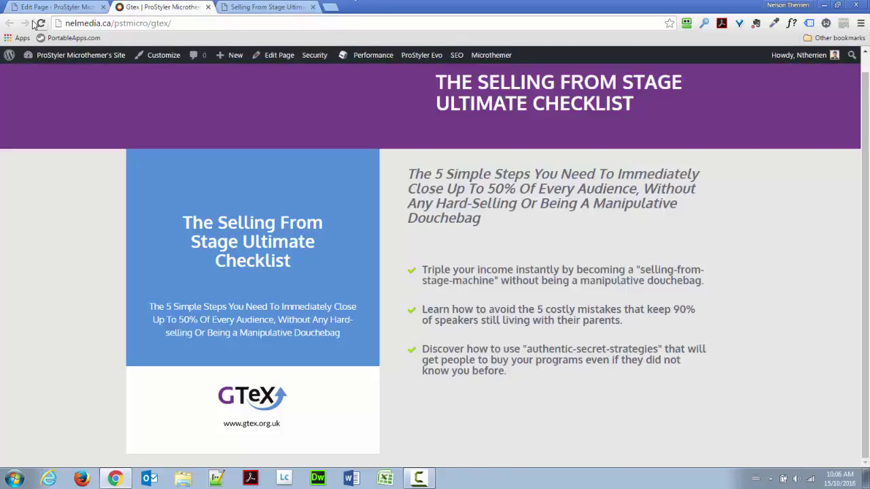
pyautogui.click(41, 23)
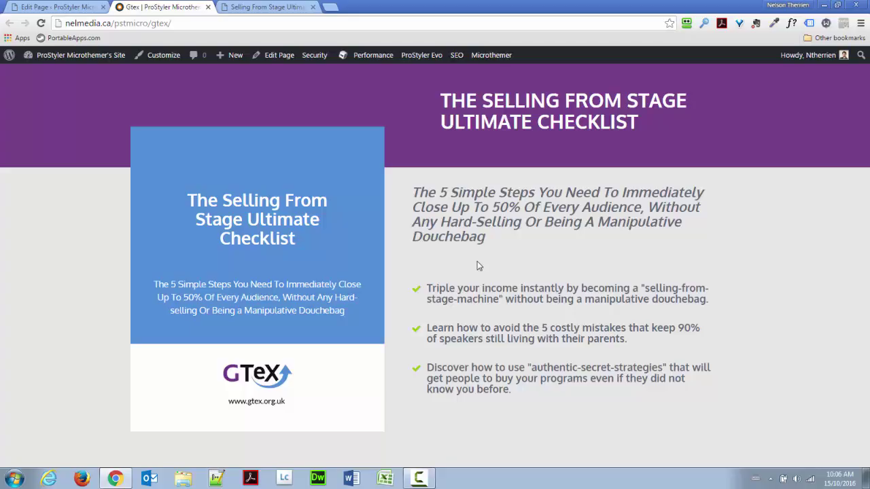
pyautogui.press('F12')
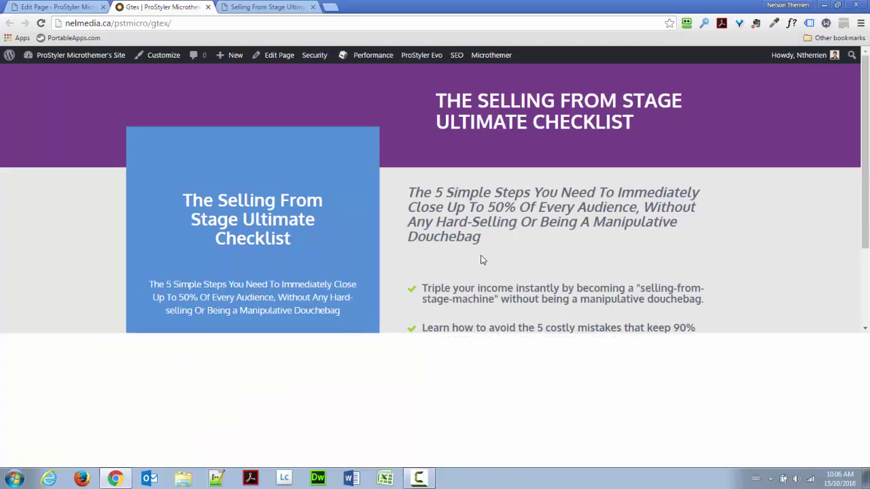
pyautogui.moveTo(865, 85); pyautogui.dragTo(865, 105)
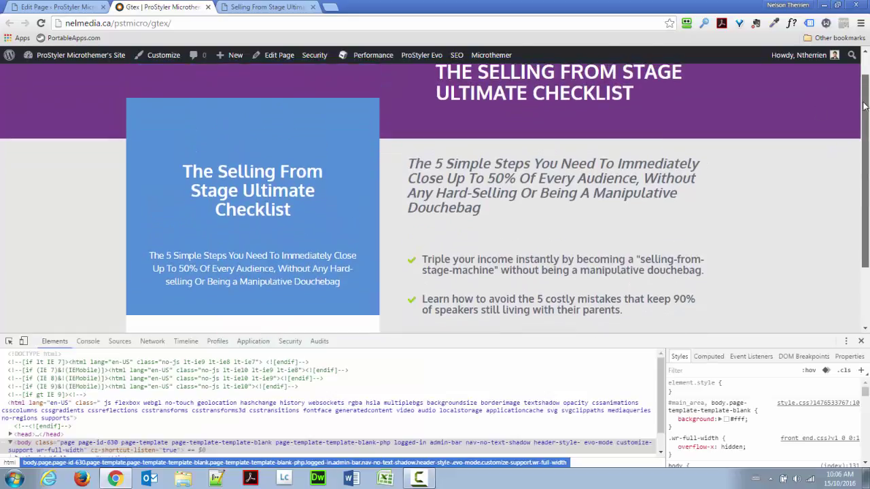
pyautogui.click(24, 341)
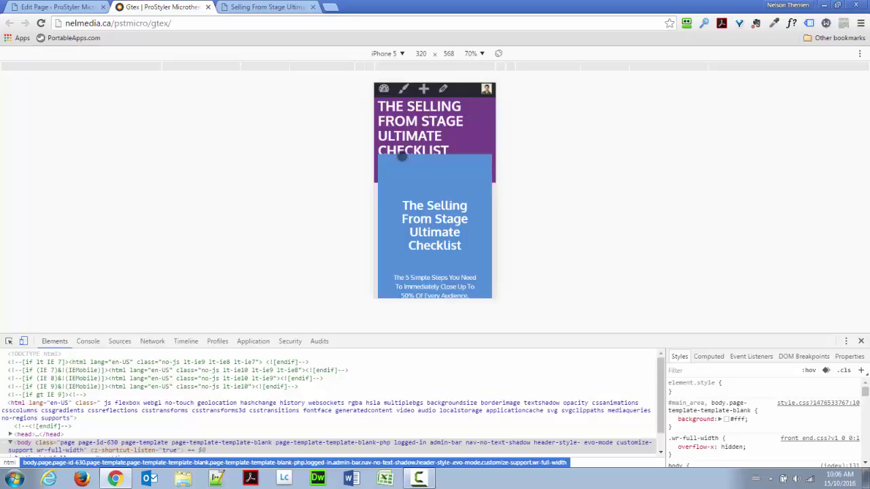
pyautogui.click(23, 341)
# - Restore CSS ID leftCol on the Left box page embed, saving the element and the page
pyautogui.click(48, 8)
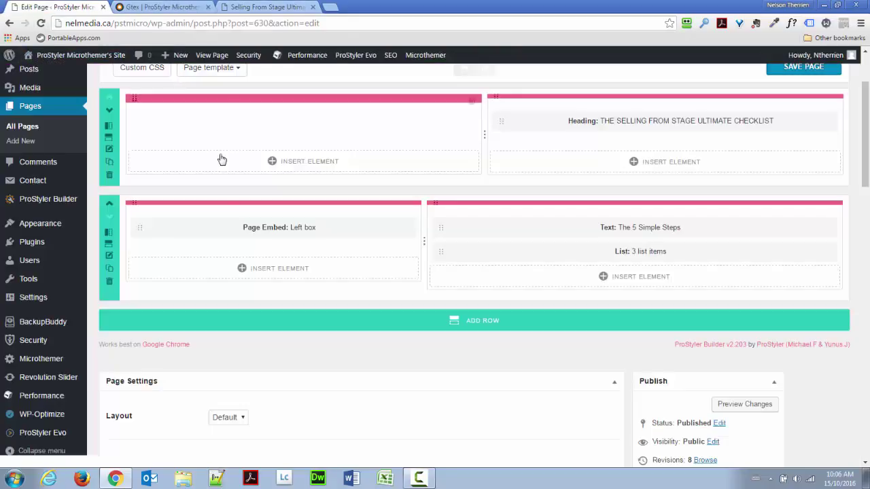
pyautogui.click(364, 229)
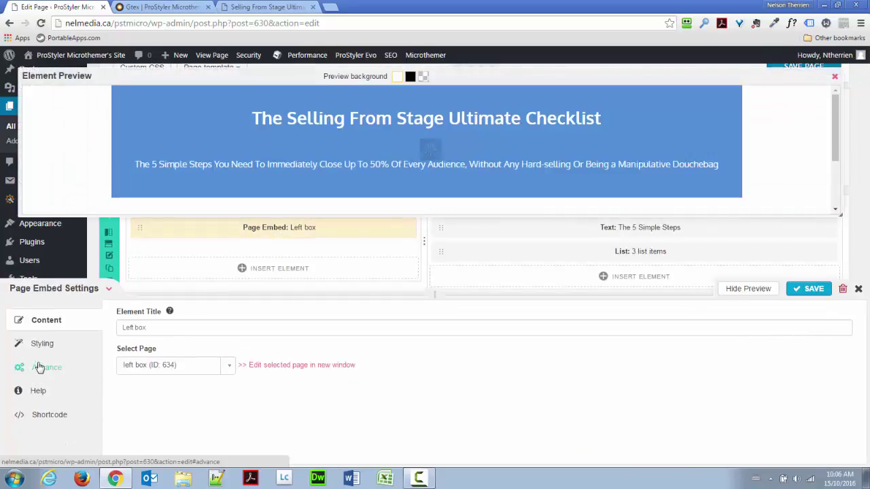
pyautogui.click(29, 346)
pyautogui.click(588, 407)
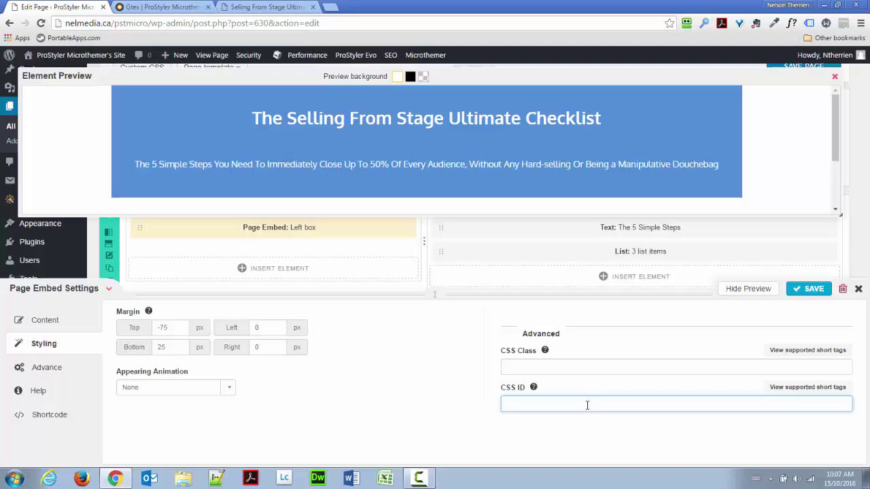
pyautogui.write('eftCol')
pyautogui.doubleClick(550, 410)
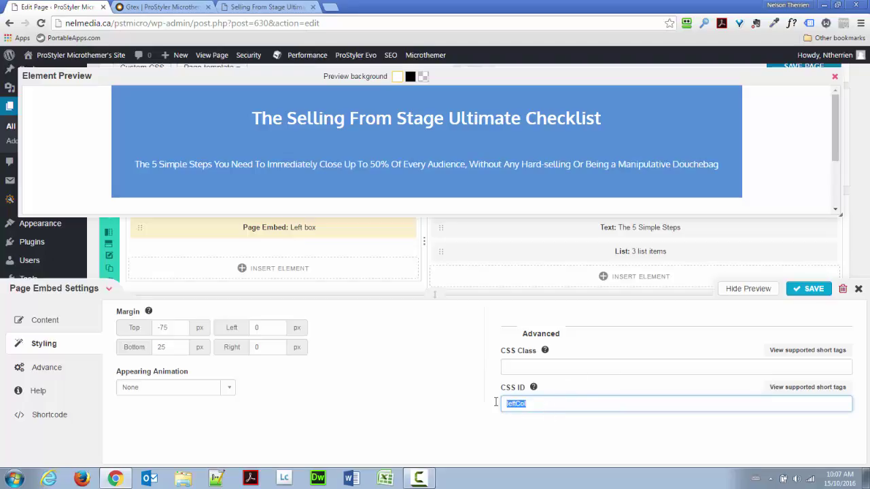
pyautogui.click(554, 405)
pyautogui.click(800, 292)
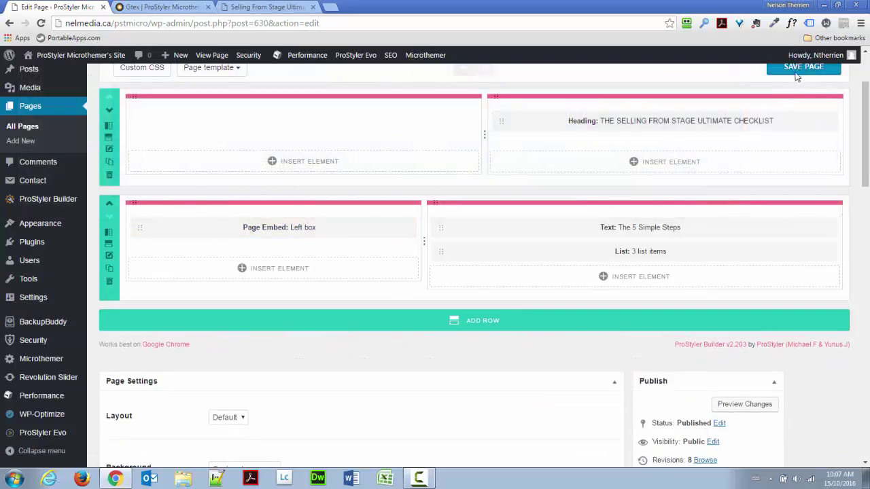
pyautogui.click(797, 70)
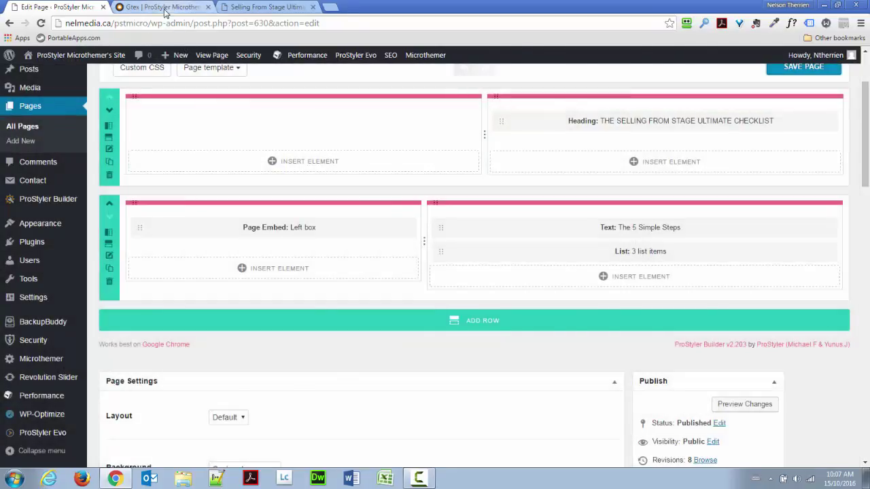
# - Switch to the live Gtex page and launch Microthemer from the admin bar
pyautogui.click(170, 8)
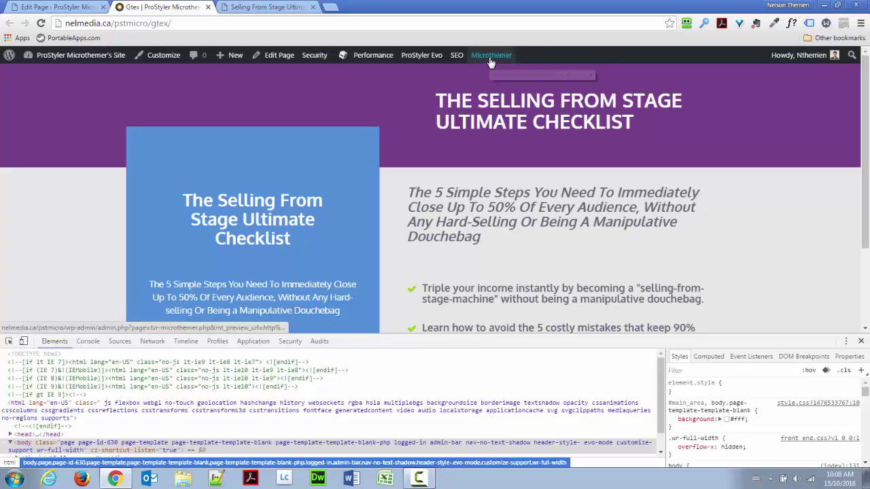
pyautogui.click(490, 60)
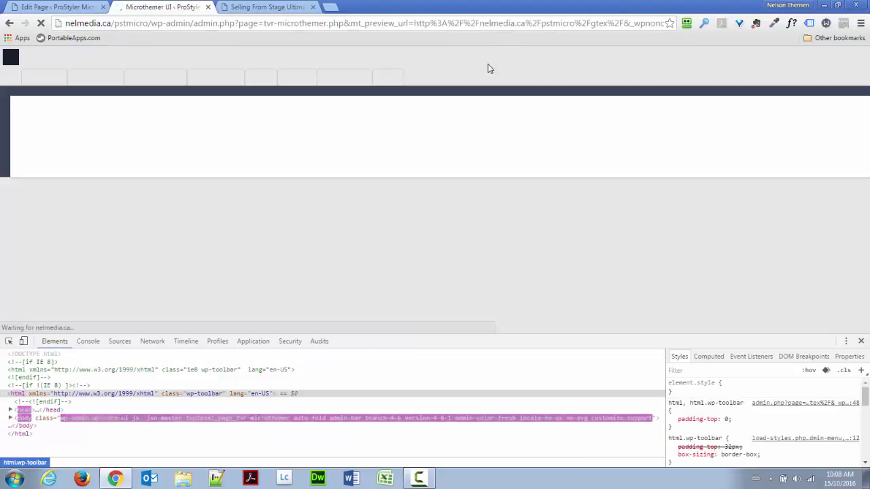
# - Close DevTools and point Microthemer's inspector at the blue box's leftCol container div
pyautogui.click(862, 342)
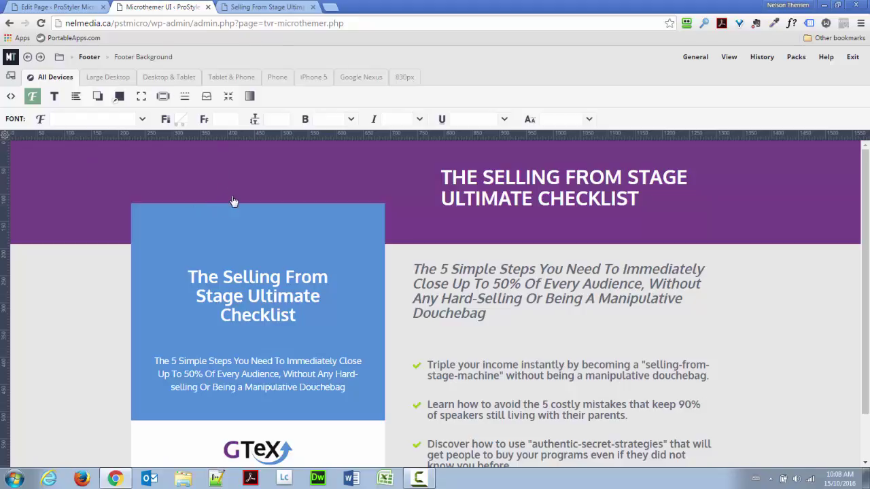
pyautogui.scroll(-1, 380, 241)
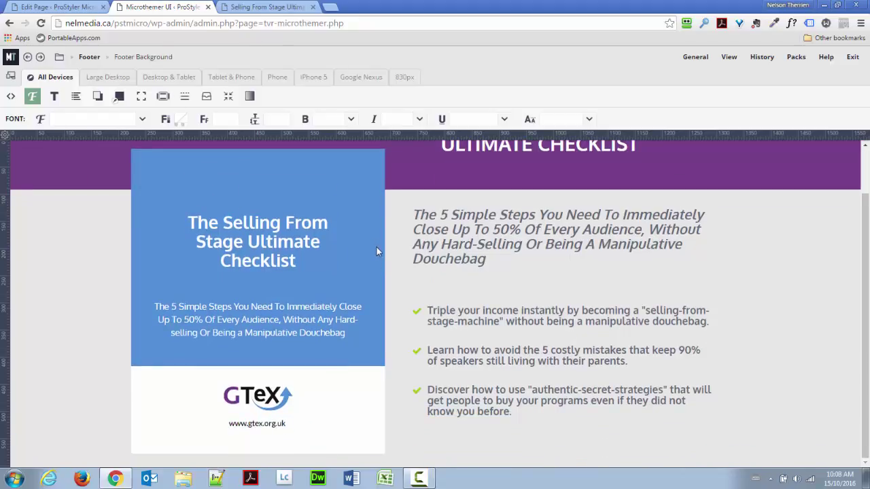
pyautogui.doubleClick(376, 246)
pyautogui.click(377, 248)
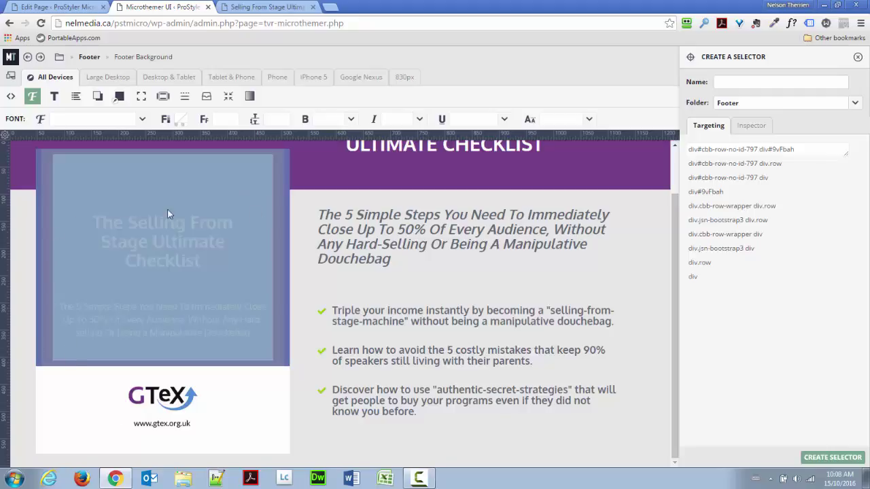
pyautogui.click(745, 129)
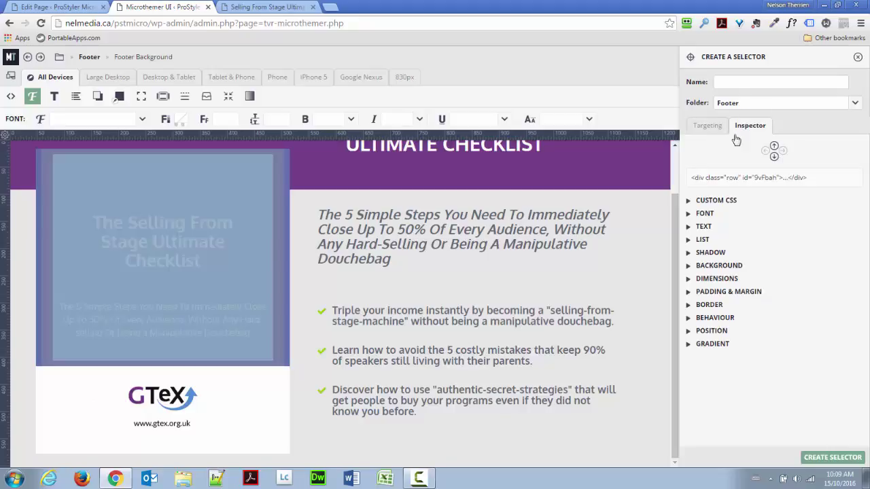
pyautogui.click(773, 147)
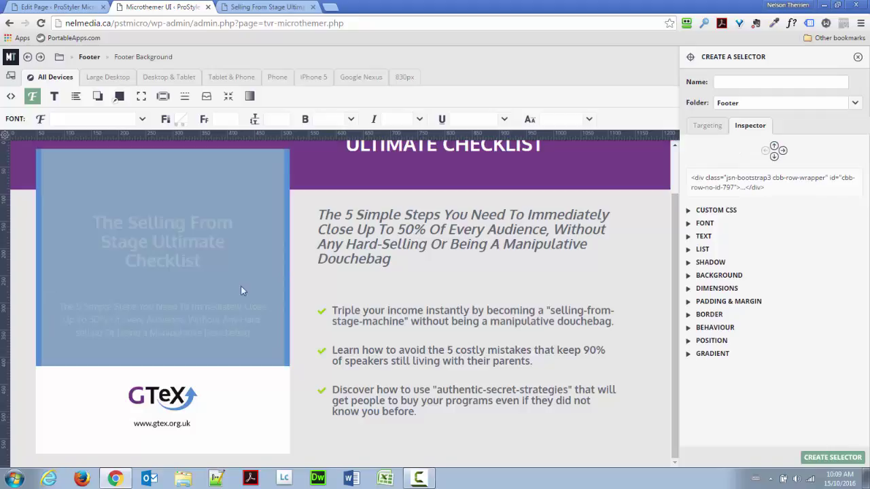
pyautogui.click(774, 156)
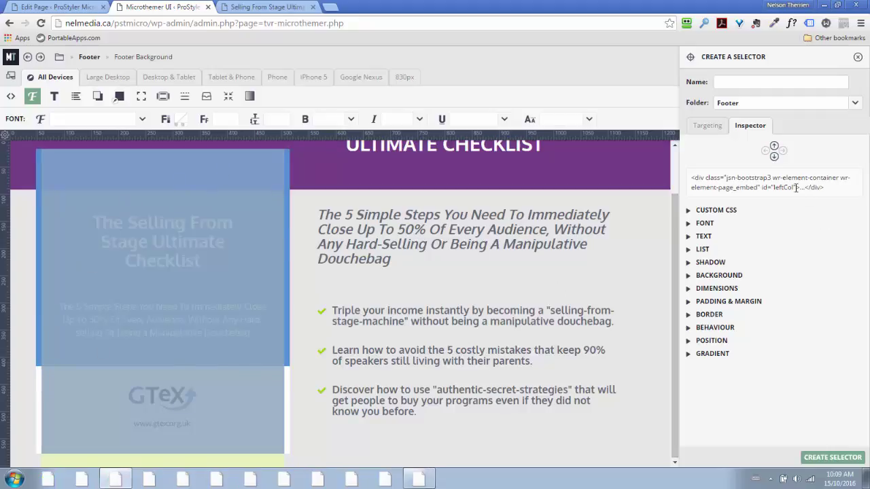
# - Choose div#leftCol, name the selector 'Left Col', put it in the Content folder, and create it
pyautogui.click(710, 126)
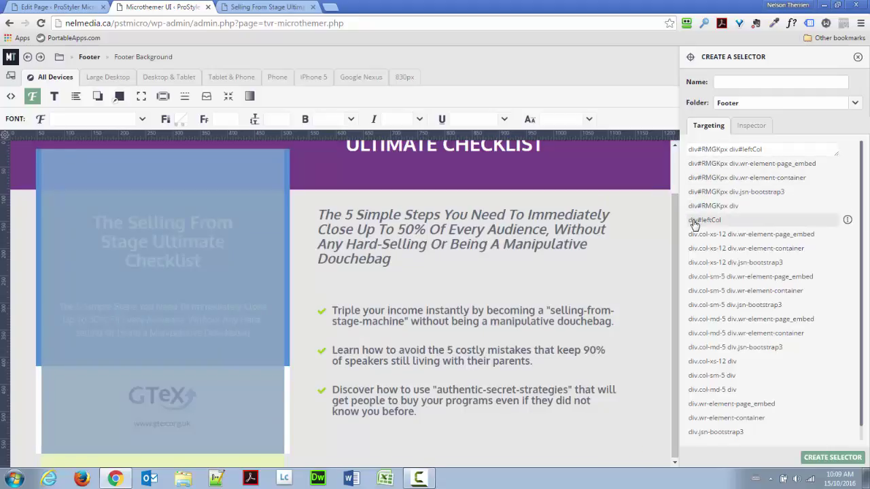
pyautogui.click(693, 222)
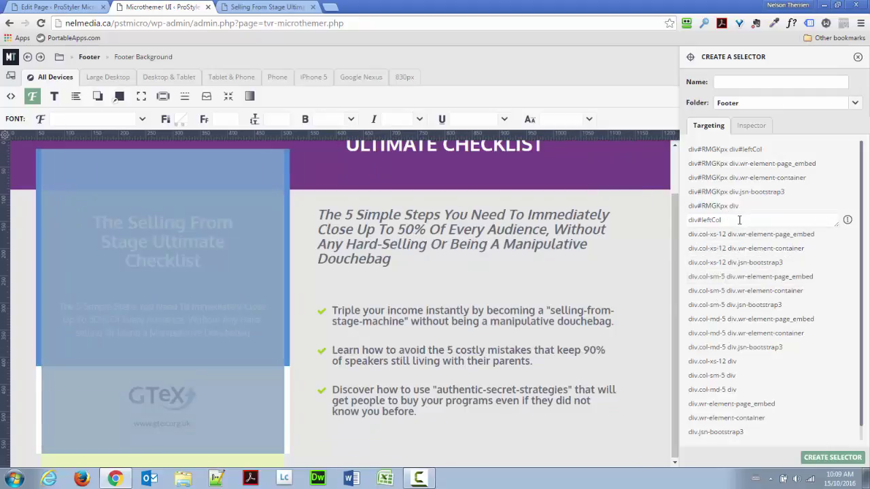
pyautogui.click(757, 82)
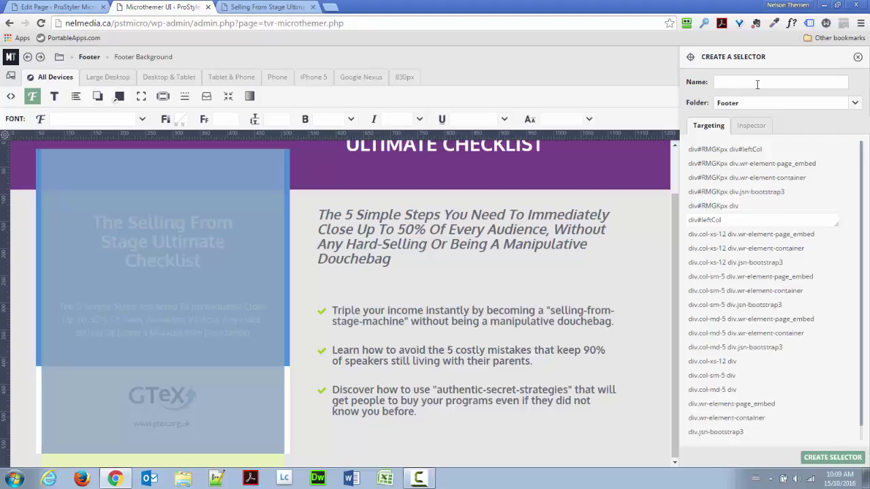
pyautogui.write('Left Col')
pyautogui.click(778, 103)
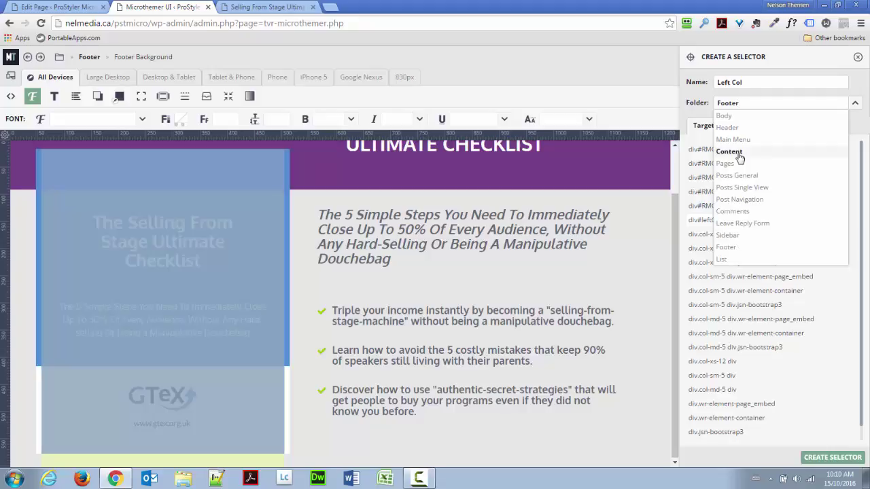
pyautogui.click(760, 153)
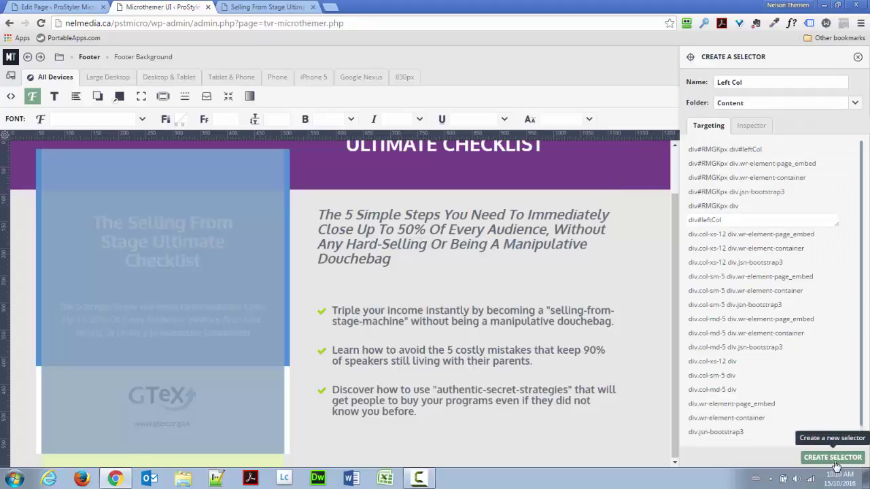
pyautogui.click(834, 459)
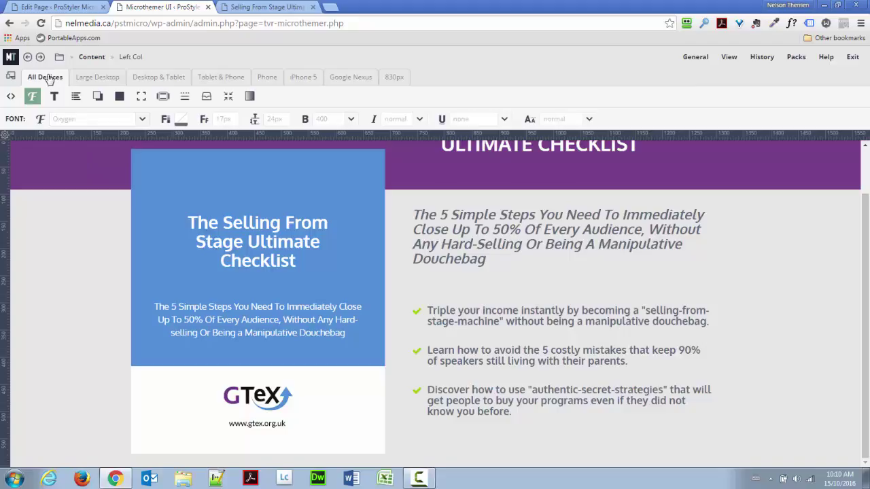
# - Preview Large Desktop, Desktop & Tablet, Tablet & Phone and Phone widths, settling on Tablet & Phone
pyautogui.click(81, 79)
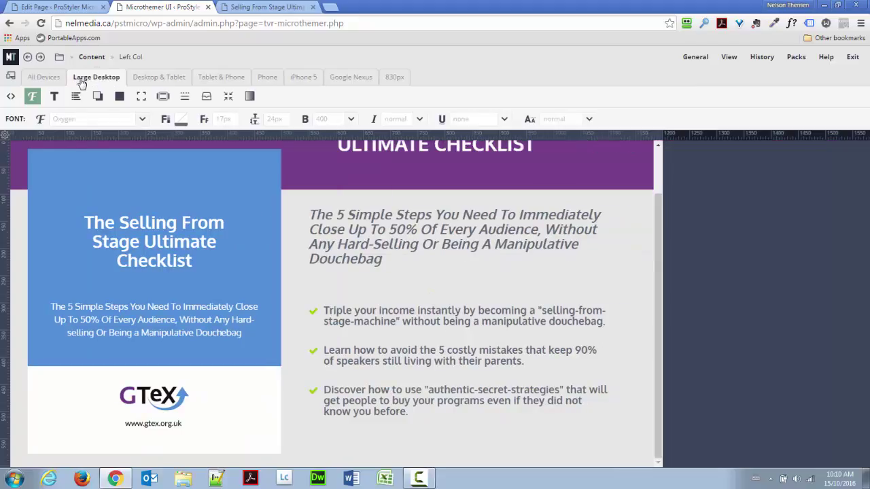
pyautogui.click(153, 79)
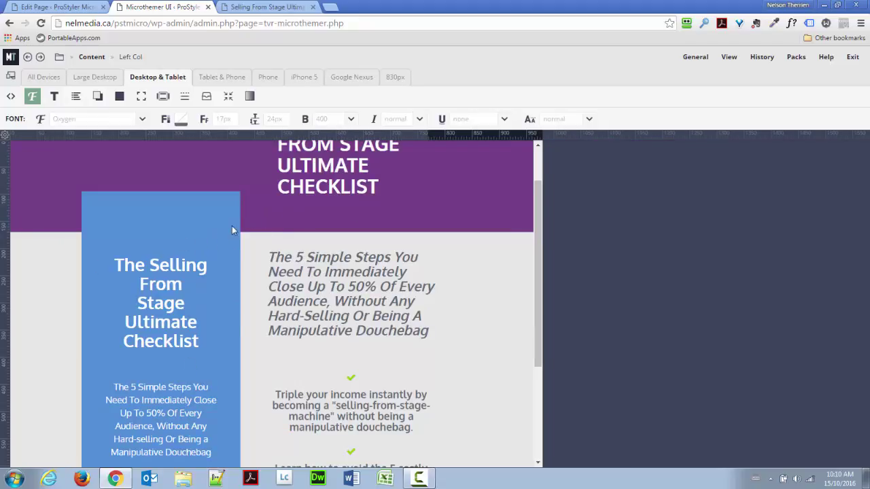
pyautogui.click(217, 77)
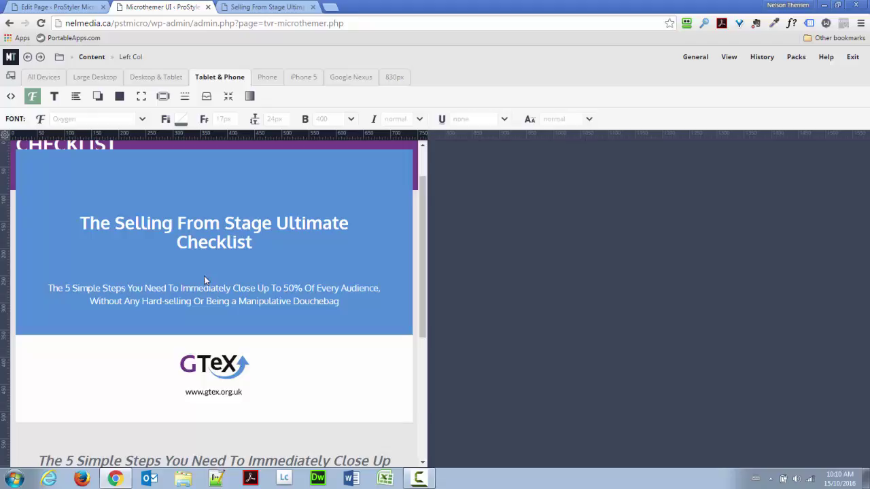
pyautogui.click(259, 79)
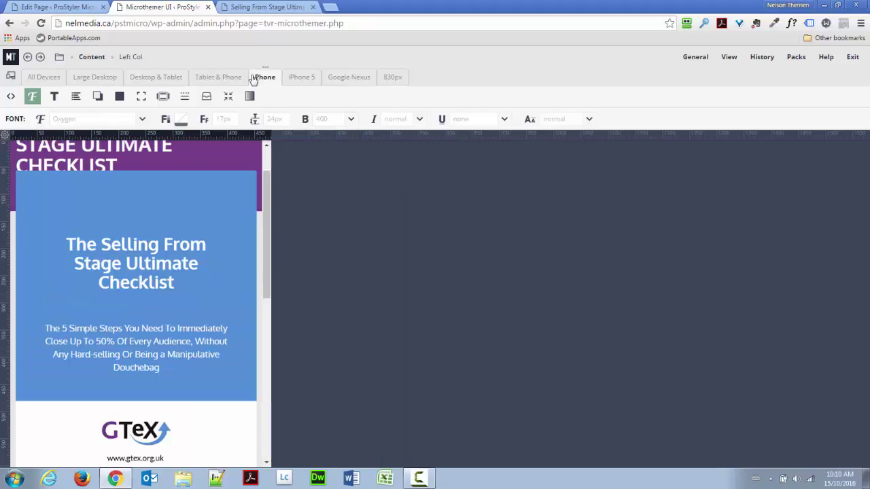
pyautogui.click(234, 80)
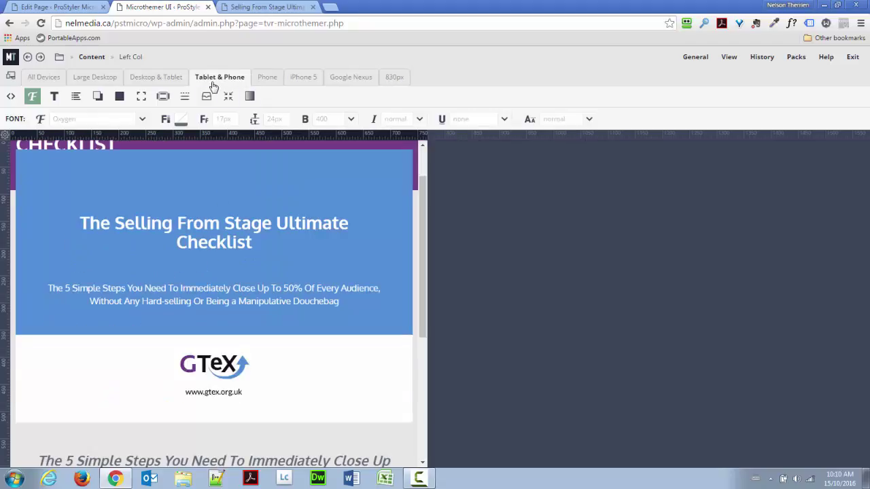
pyautogui.moveTo(421, 218); pyautogui.dragTo(419, 190)
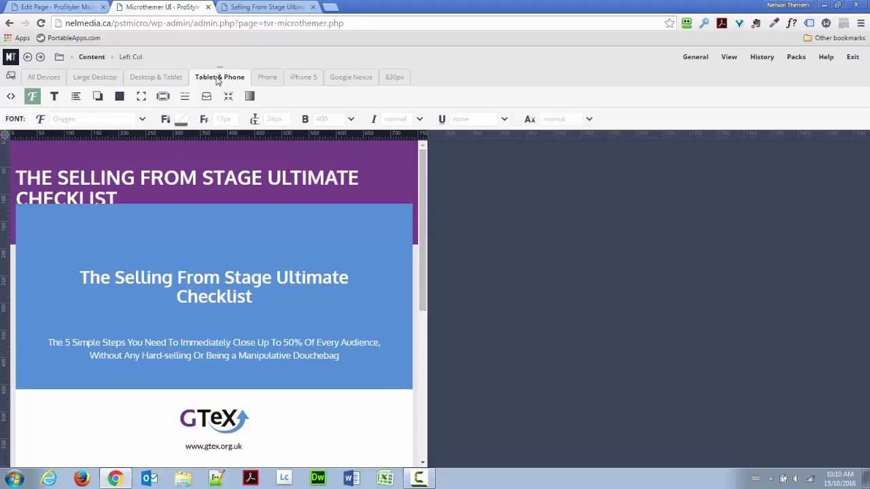
# - Give Left Col a margin-top of 0 for Tablet & Phone, then check it at Phone width
pyautogui.click(162, 98)
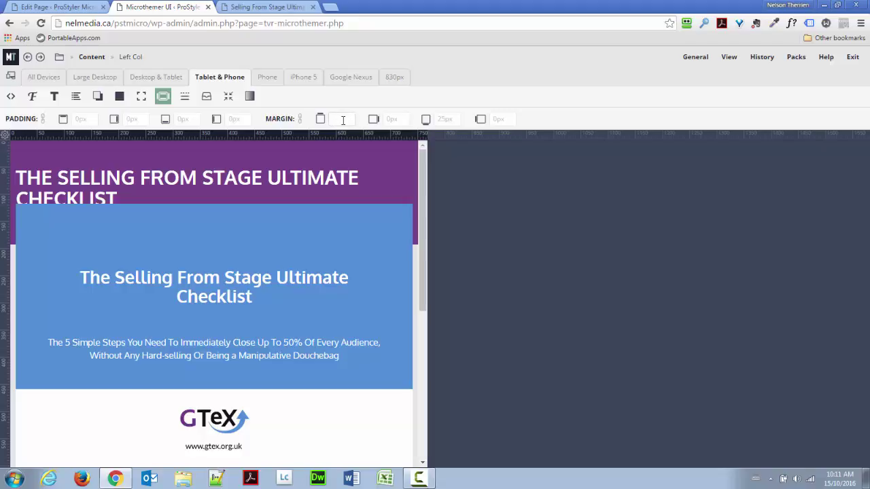
pyautogui.write('0')
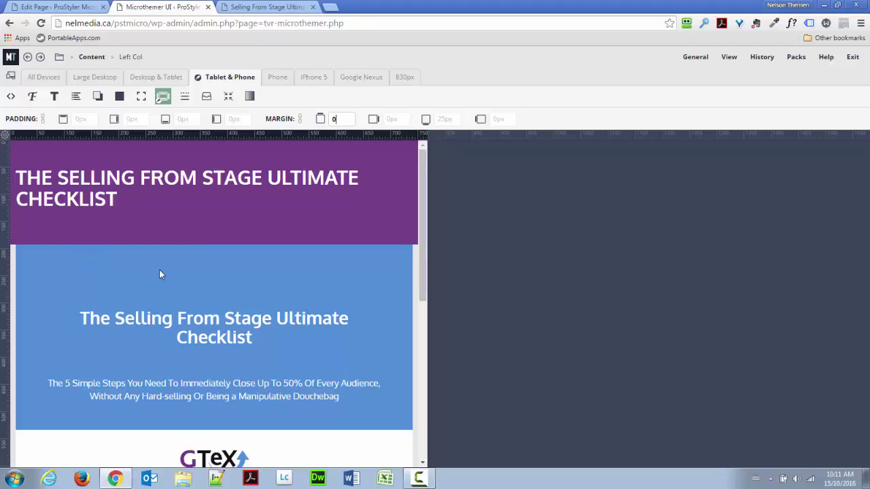
pyautogui.click(275, 79)
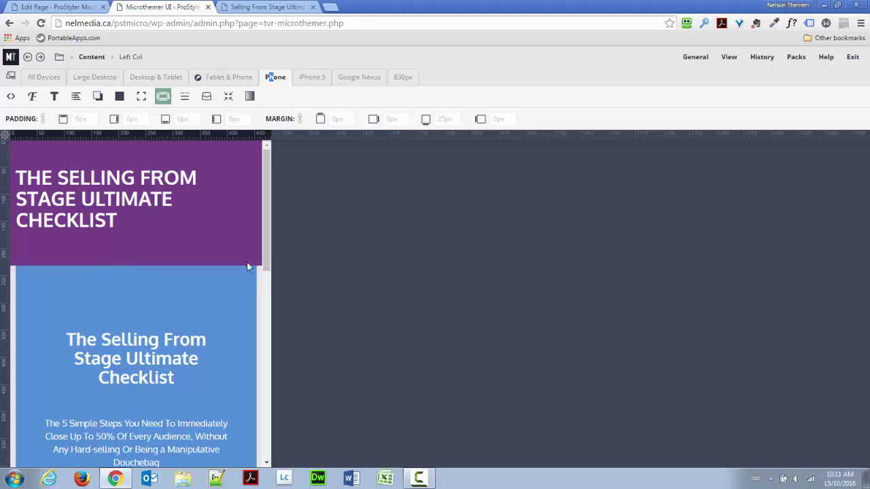
# - Open the live site frontend in Chrome DevTools emulating an iPhone 5 screen
pyautogui.moveTo(852, 57)
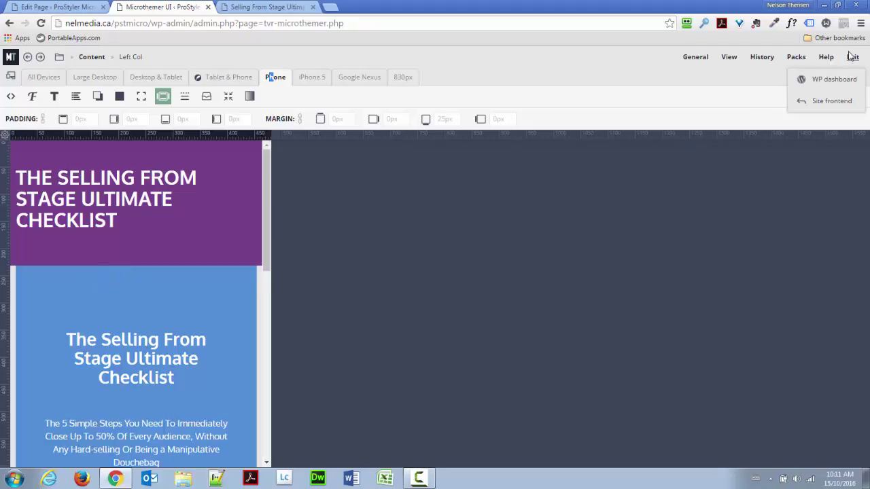
pyautogui.click(836, 102)
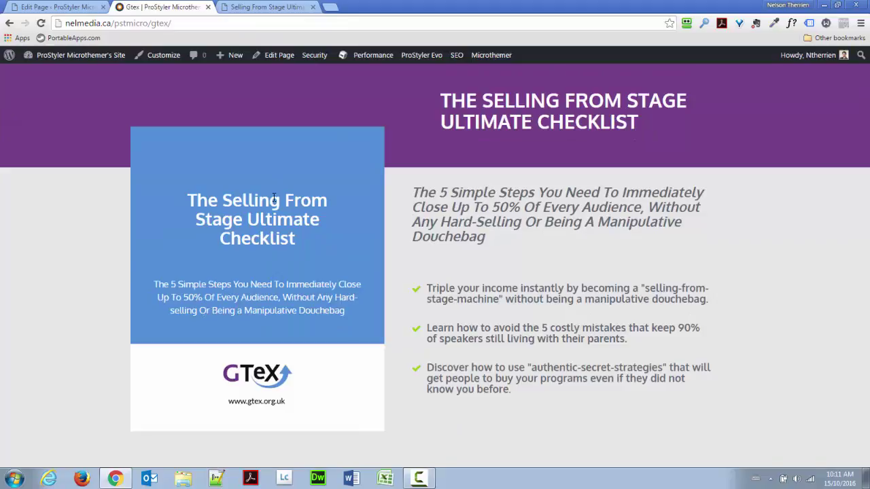
pyautogui.hotkey('ctrl', 'shift', 'i')
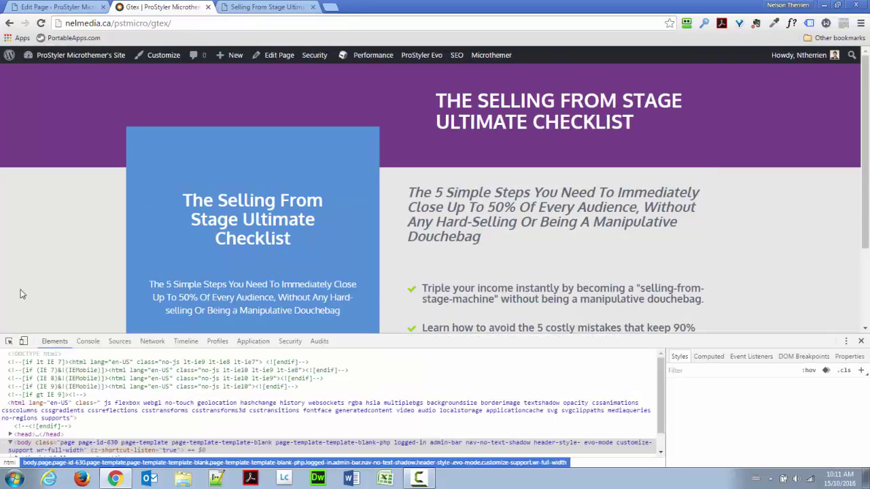
pyautogui.click(24, 343)
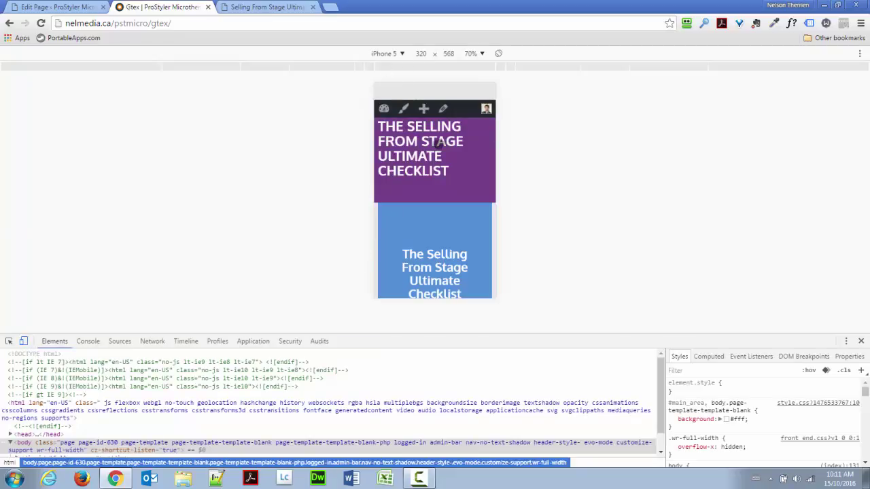
# - Scroll the iPhone 5 view to confirm the blue box sits below the header, then close DevTools
pyautogui.scroll(-1, 451, 176)
pyautogui.scroll(-4, 451, 176)
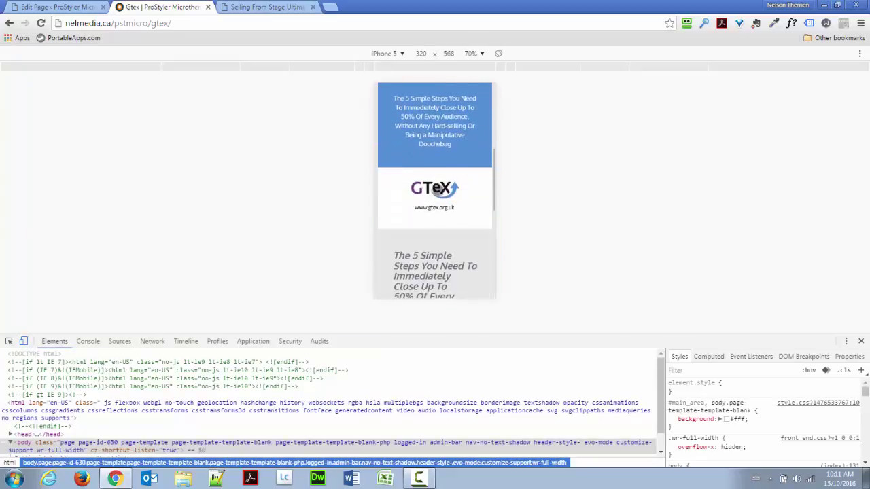
pyautogui.scroll(5, 443, 189)
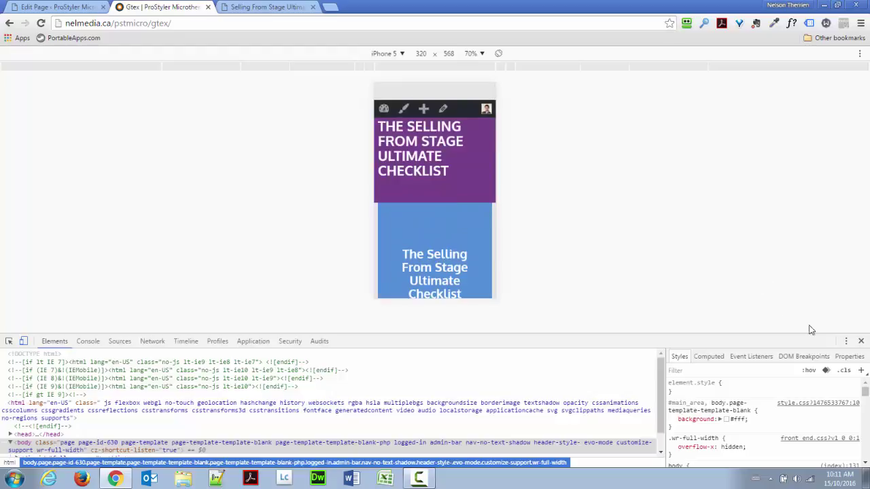
pyautogui.click(862, 341)
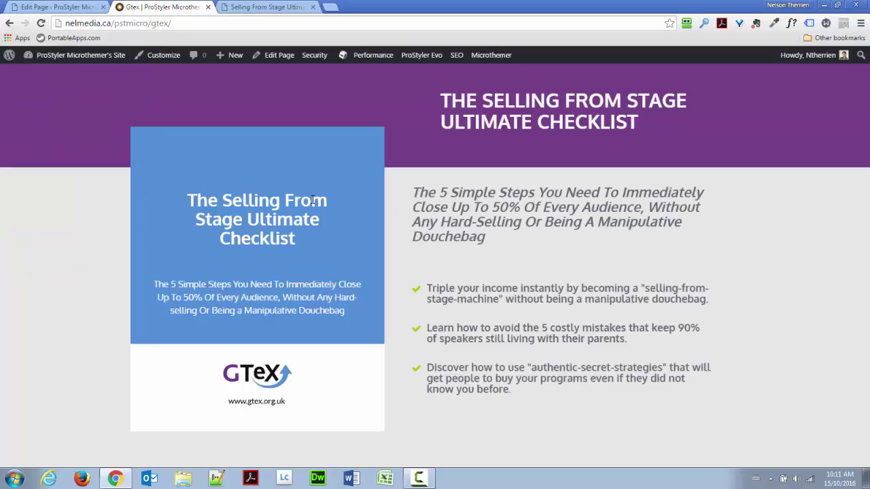